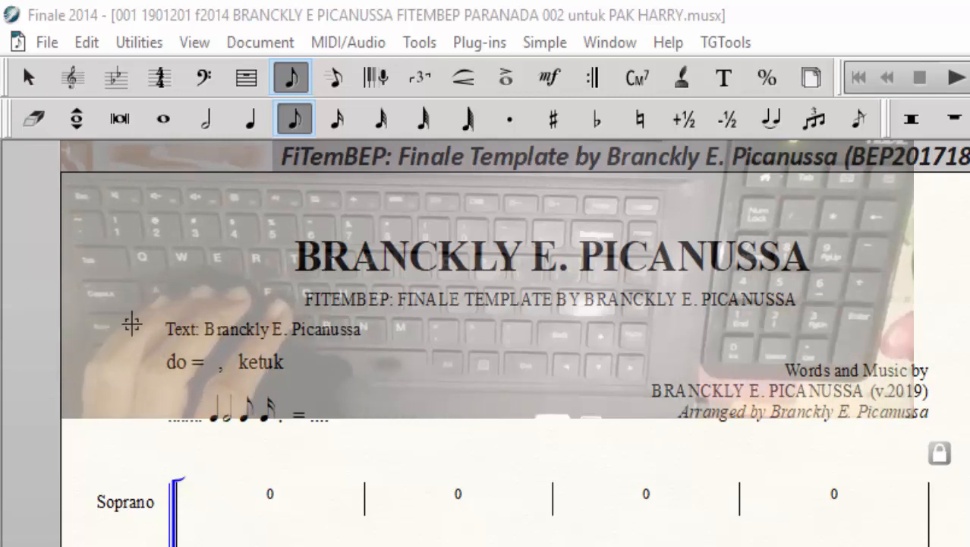
# Step: Enter quarter notes high 1, 5, 3 and low 1 in the first measure of the top Soprano staff
pyautogui.click(253, 126)
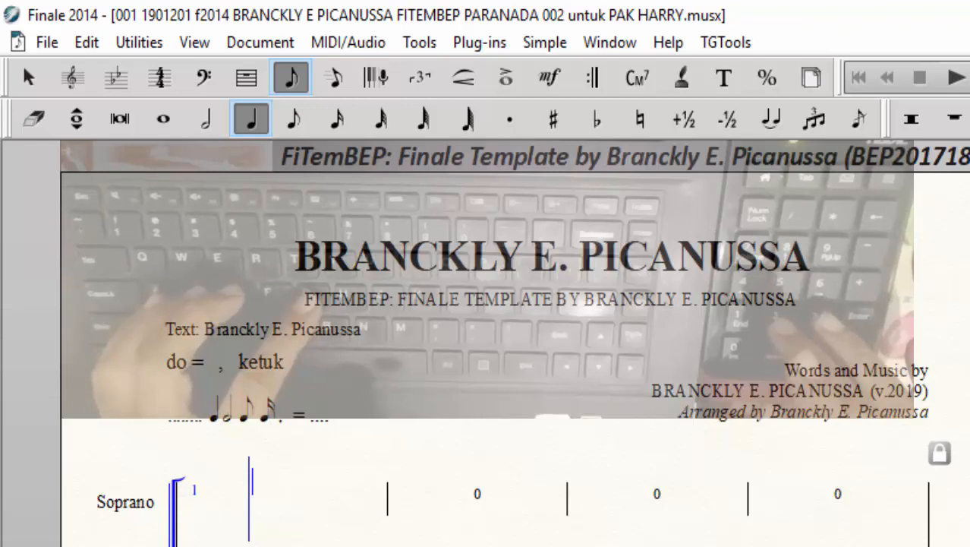
pyautogui.press('g')
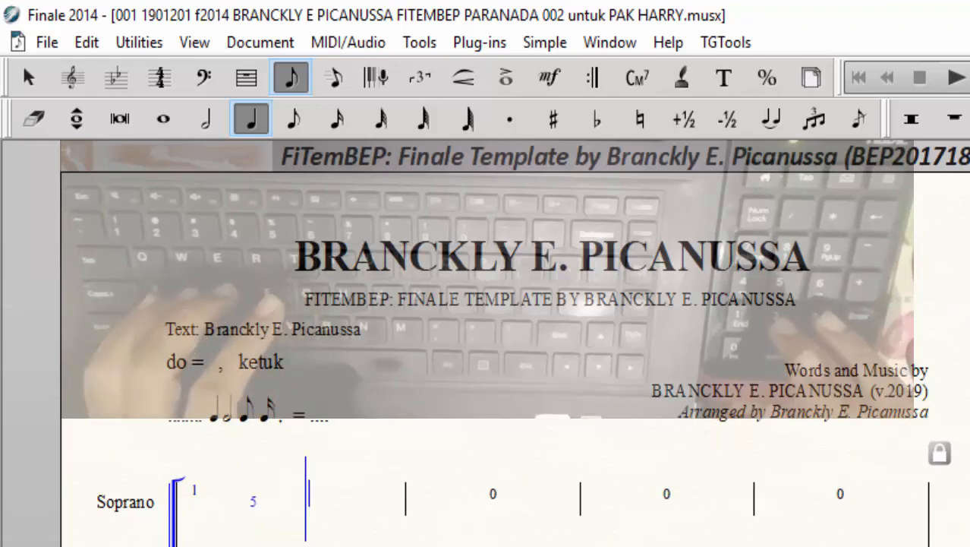
pyautogui.press('e')
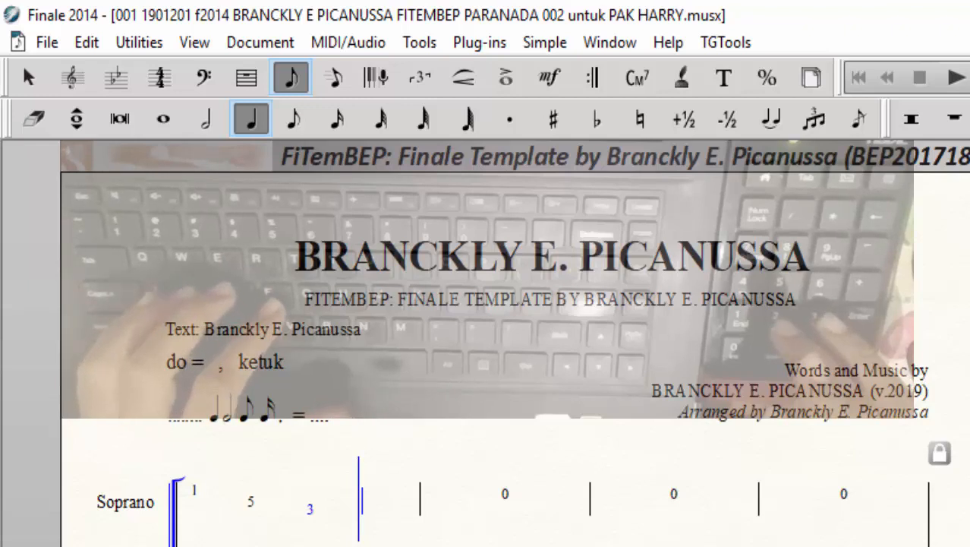
pyautogui.press('XF86AudioRaiseVolume')
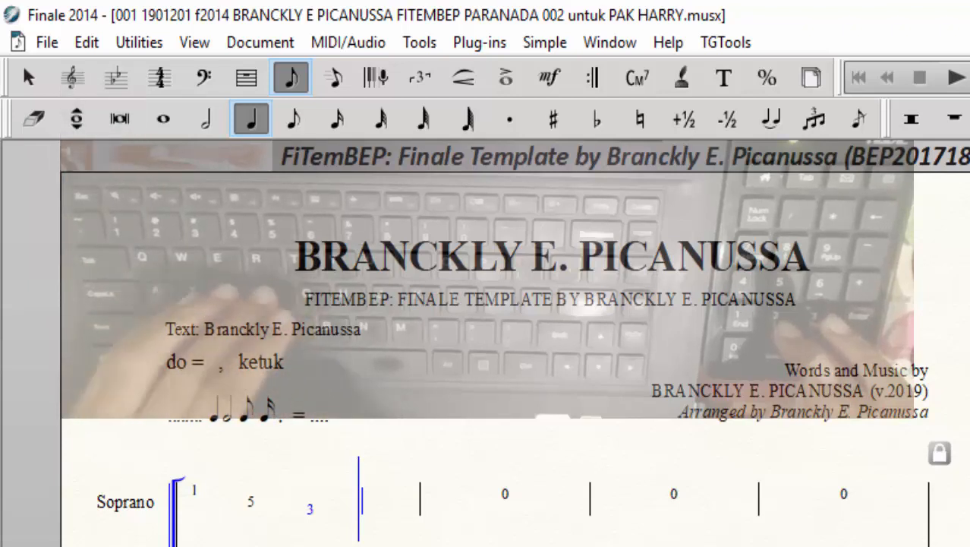
pyautogui.press('c')
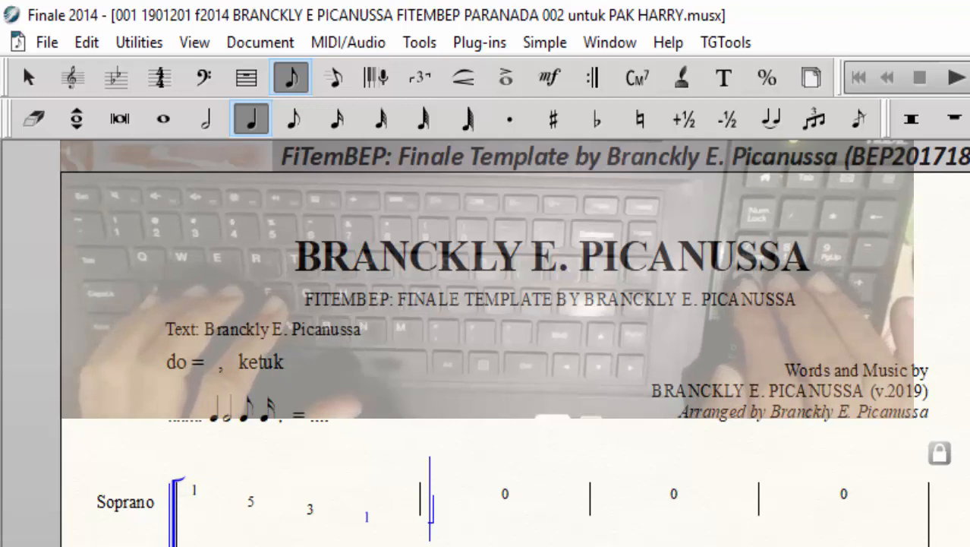
# Step: Fill the second Soprano measure with a rising scale of eighth notes: 1, 2, 3, 4, 5, 6, 7, high 1
pyautogui.press('4')
pyautogui.press('c')
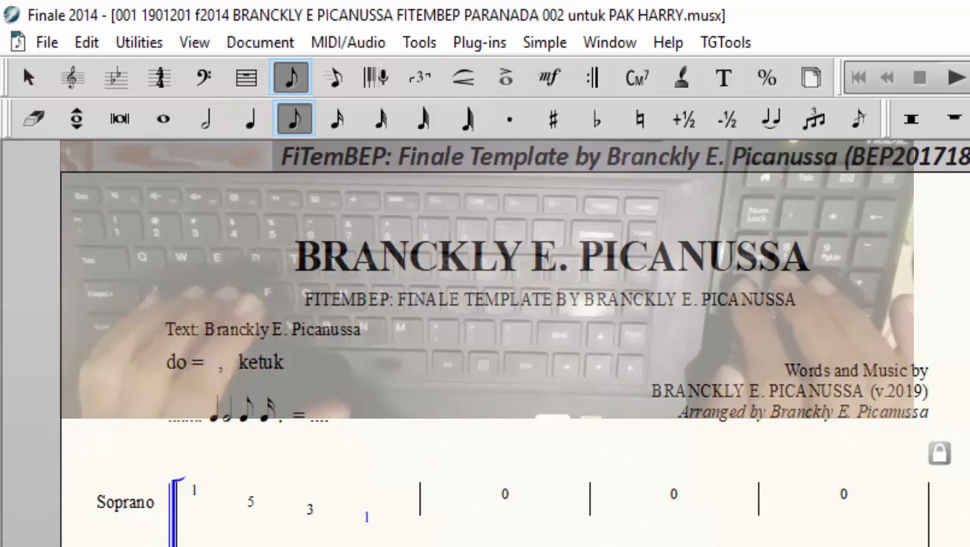
pyautogui.press('d')
pyautogui.press('e')
pyautogui.press('f')
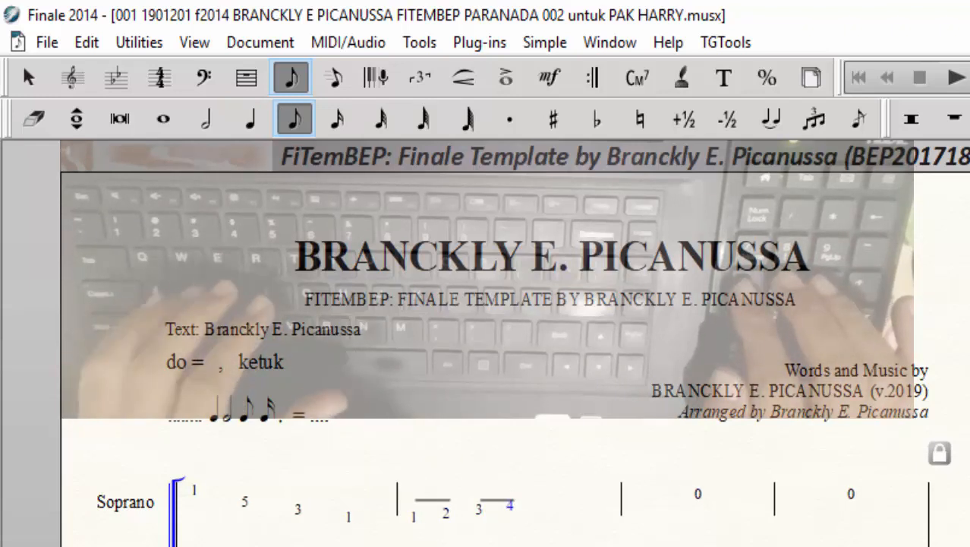
pyautogui.press('g')
pyautogui.press('a')
pyautogui.press('r')
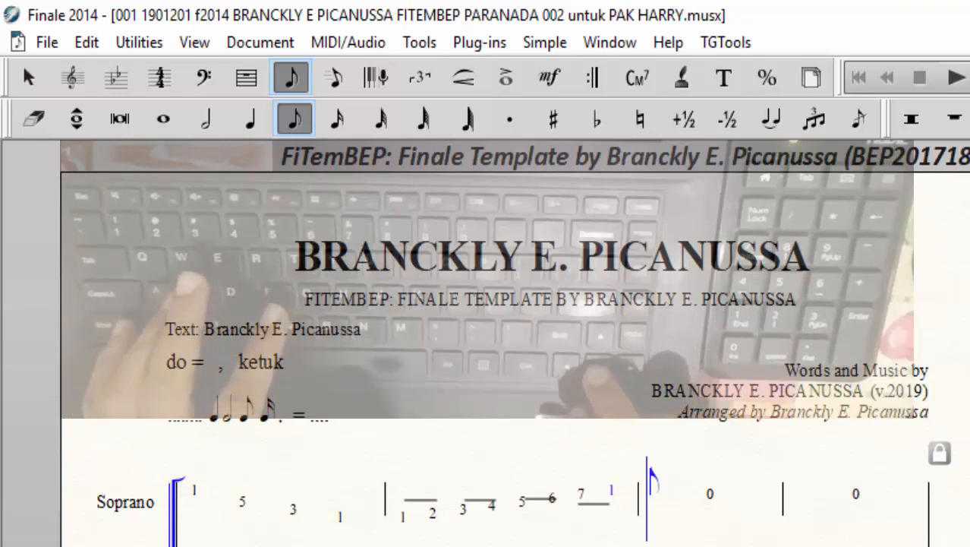
# Step: Fill the third Soprano measure with eighth notes low 1, 5, 6, 4, 2, 3 and a final quarter note 1
pyautogui.hotkey('shift', 'Down')
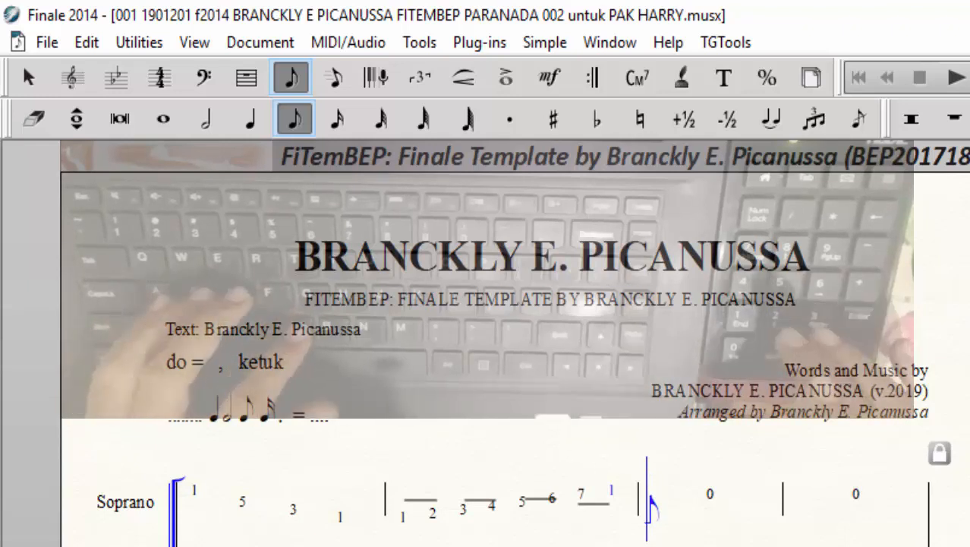
pyautogui.press('c')
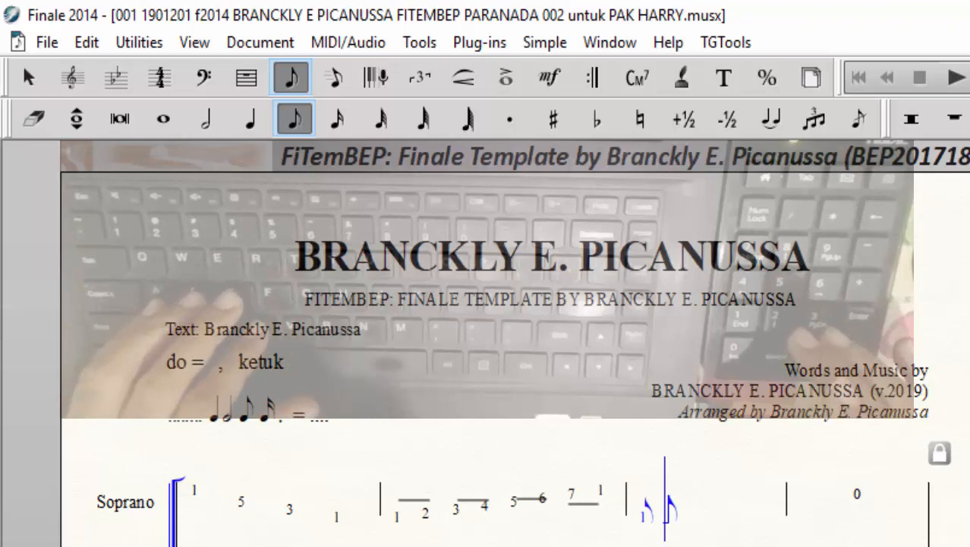
pyautogui.press('g')
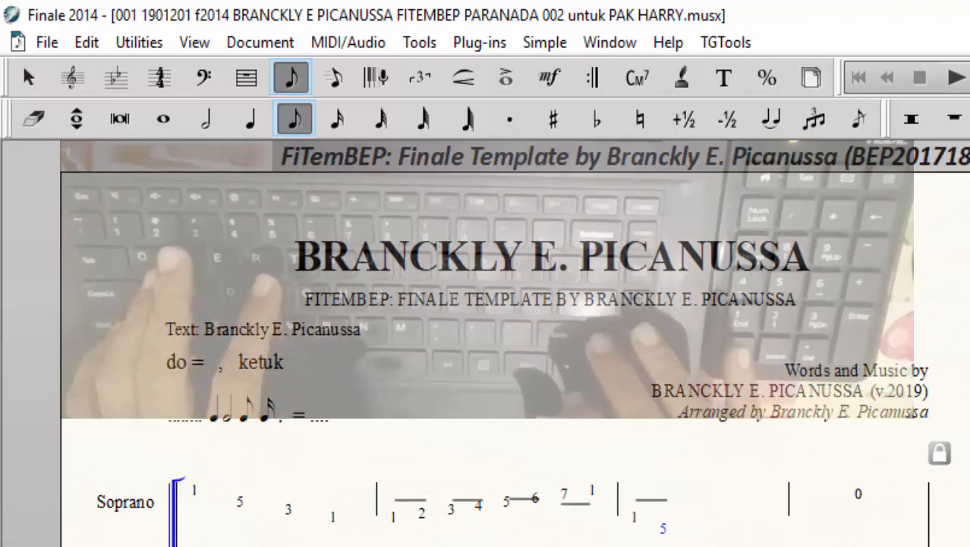
pyautogui.hotkey('shift', 'Up')
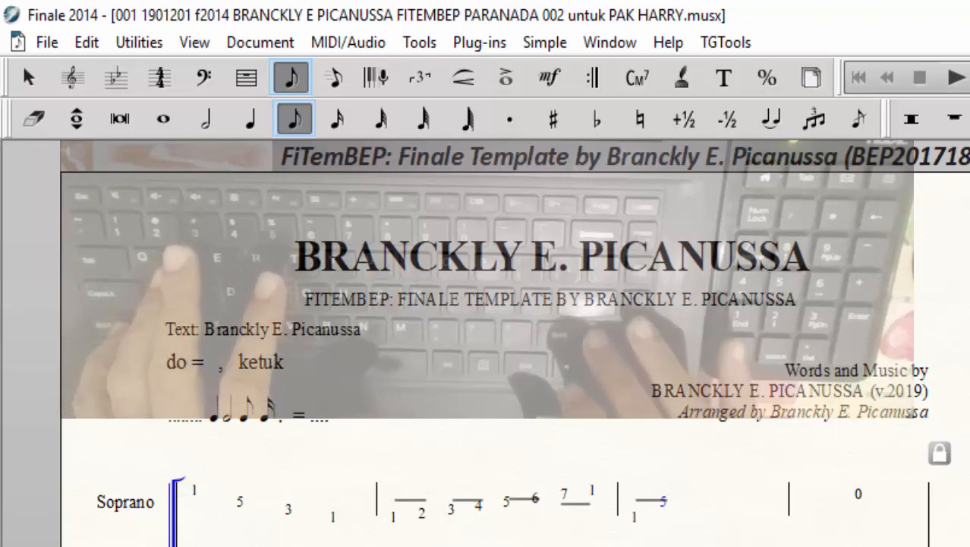
pyautogui.press('Right')
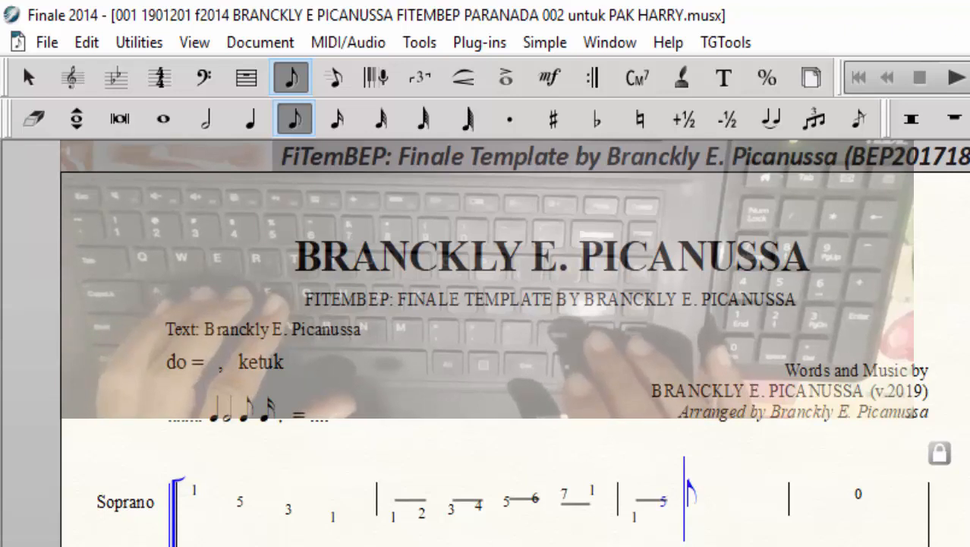
pyautogui.press('a')
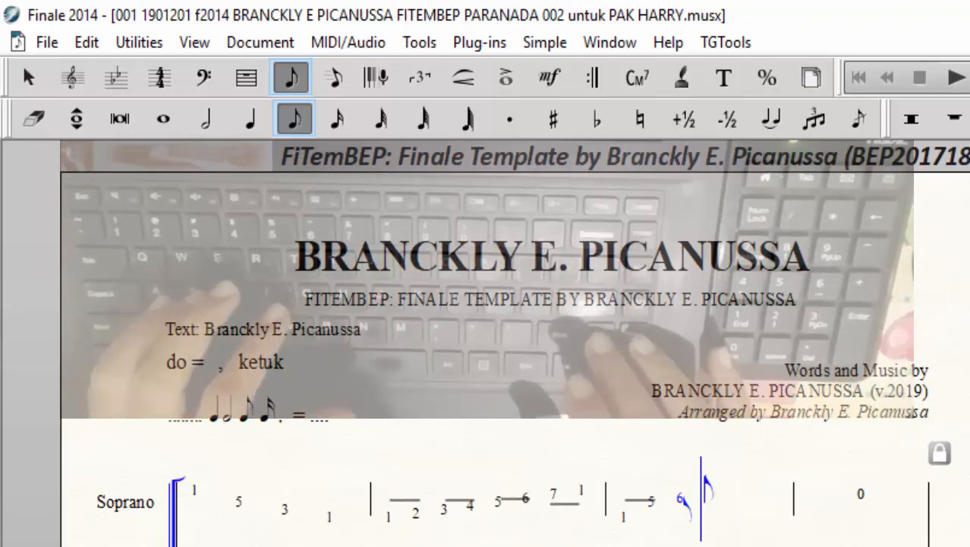
pyautogui.press('f')
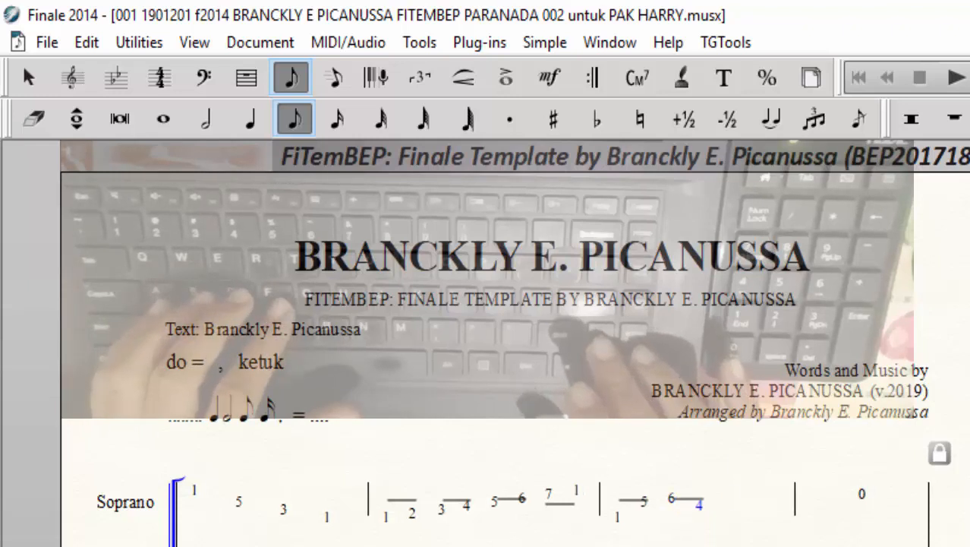
pyautogui.press('d')
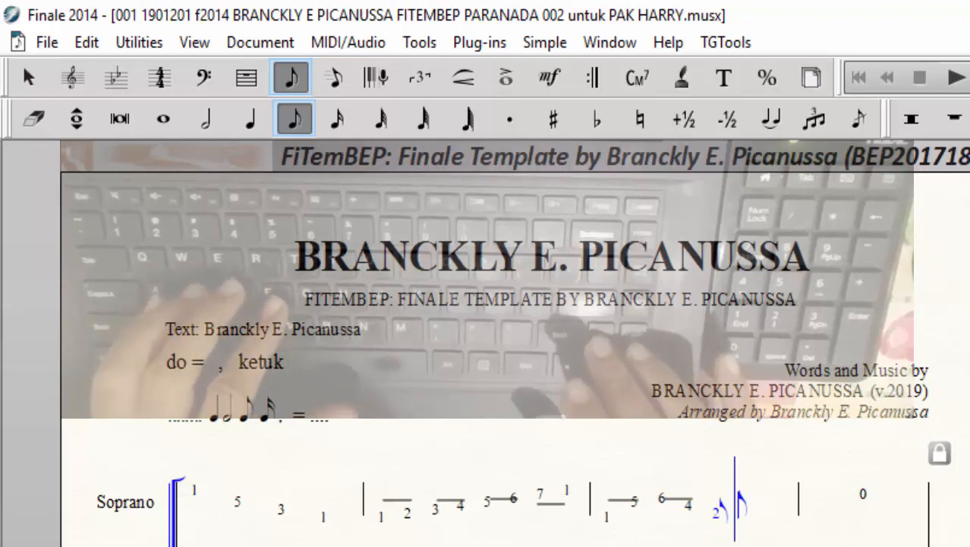
pyautogui.press('e')
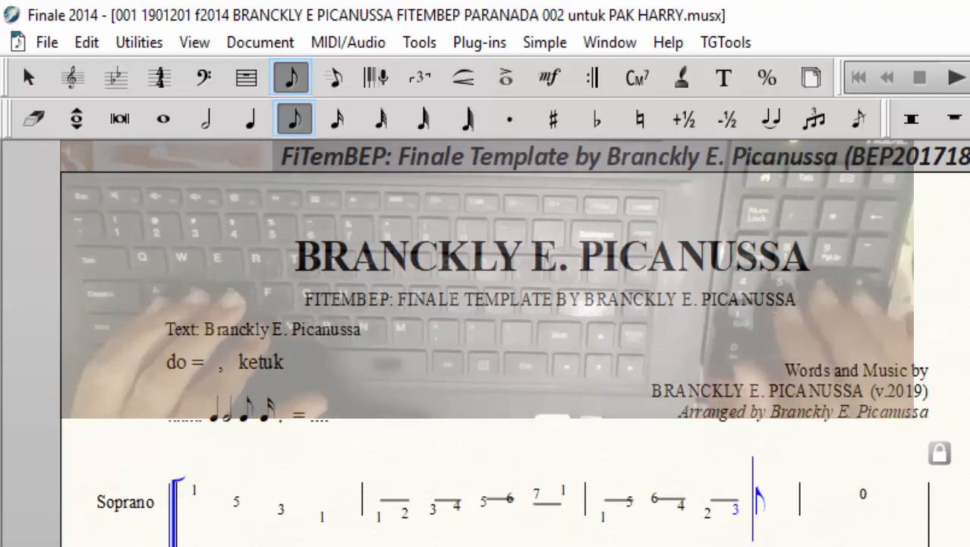
pyautogui.press('5')
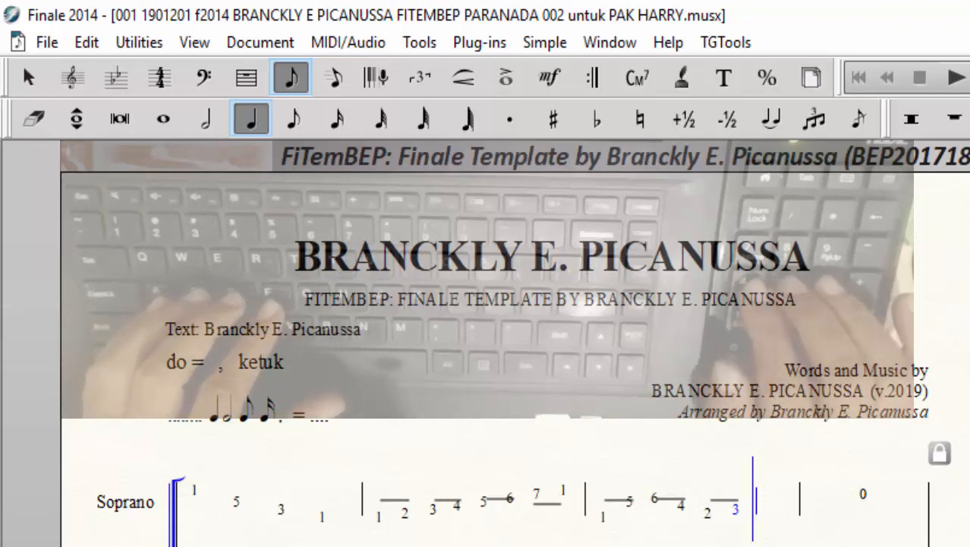
pyautogui.press('c')
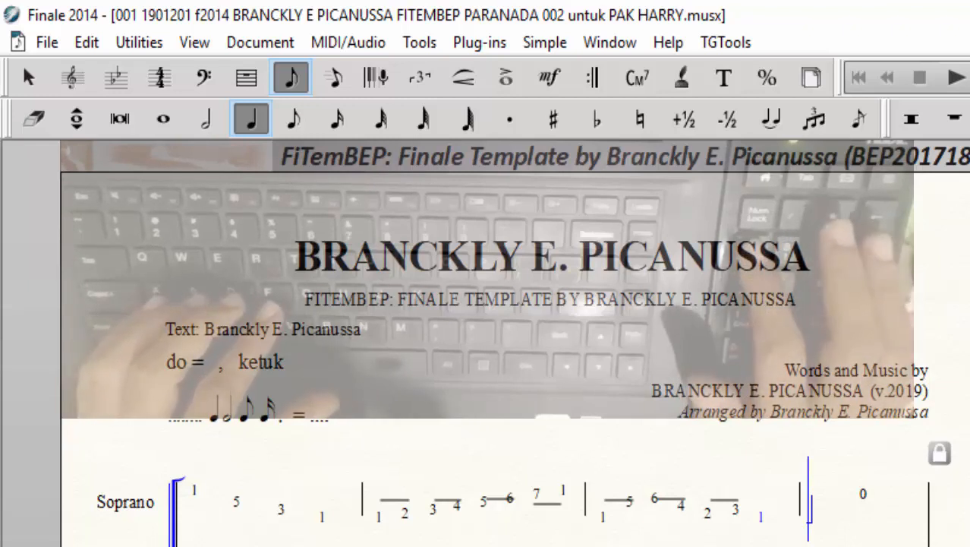
# Step: Enter a whole note 1 in the fourth Soprano measure and leave note entry
pyautogui.press('KP_7')
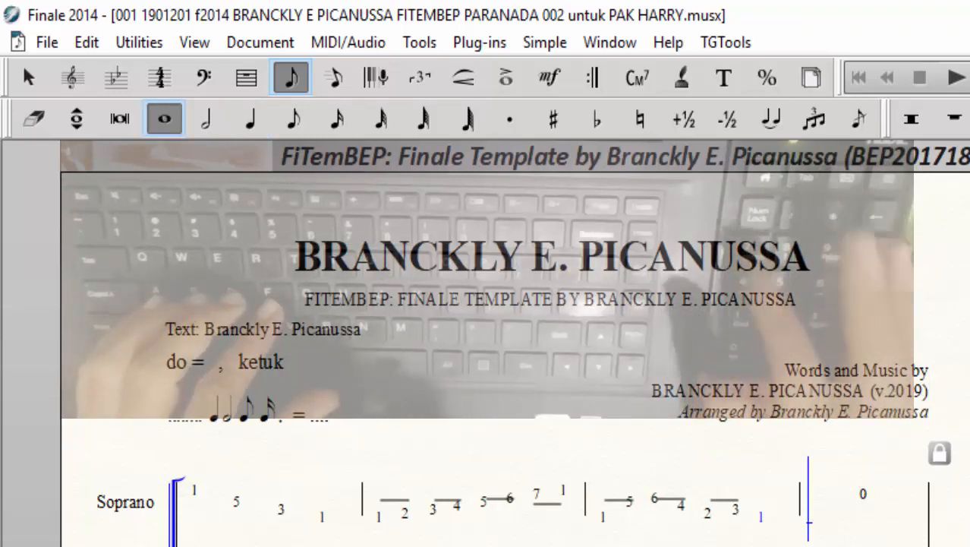
pyautogui.press('KP_Enter')
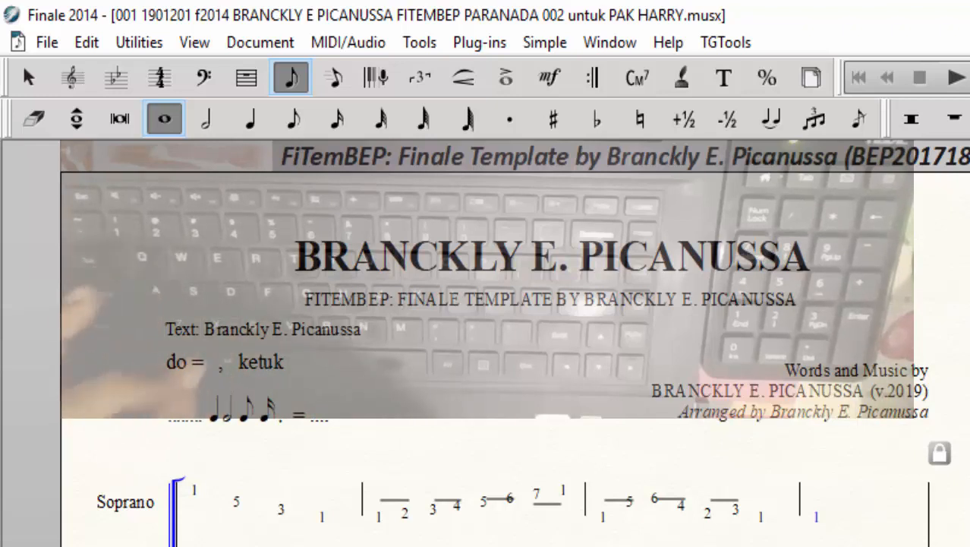
pyautogui.press('alt')
pyautogui.press('Escape')
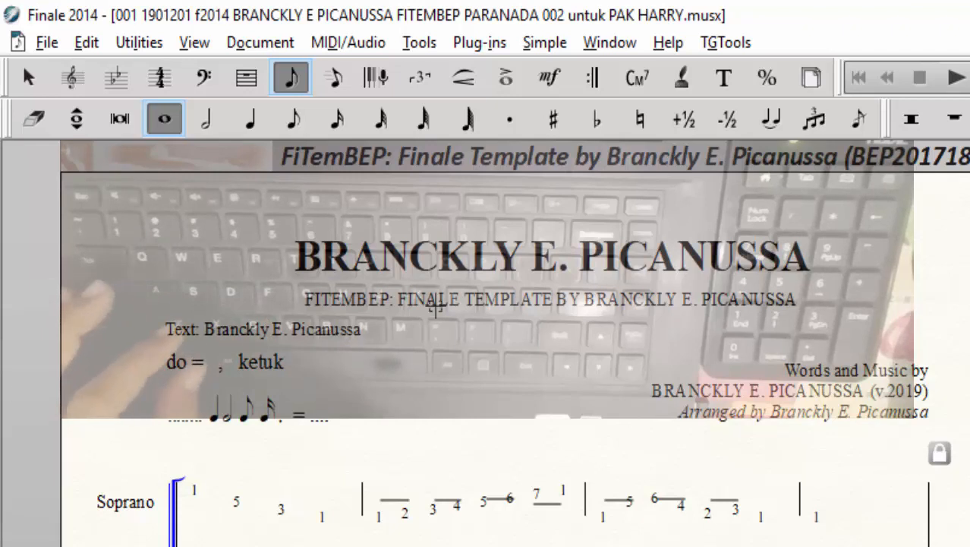
# Step: Add dot expressions at the two high 1 notes and on beats two to four of the fourth Soprano measure
pyautogui.click(550, 79)
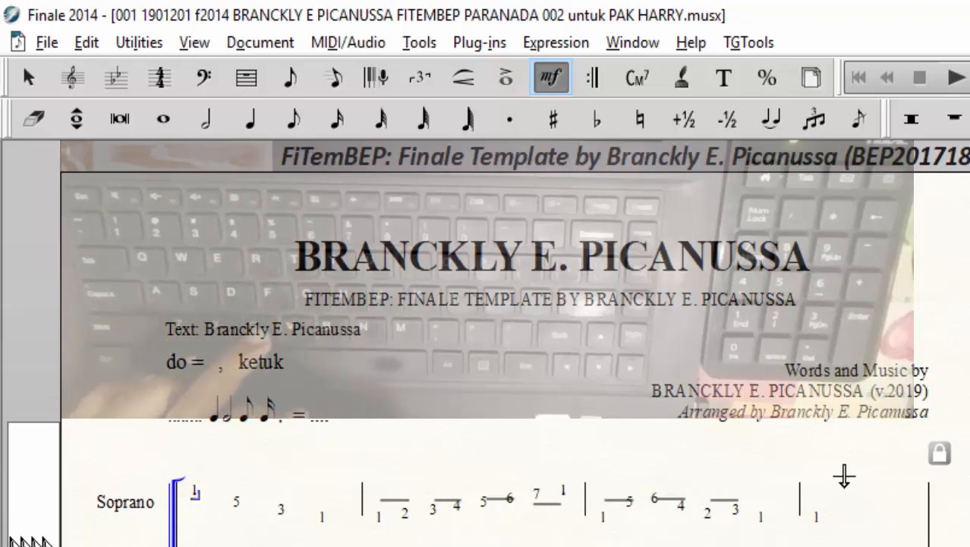
pyautogui.click(895, 486)
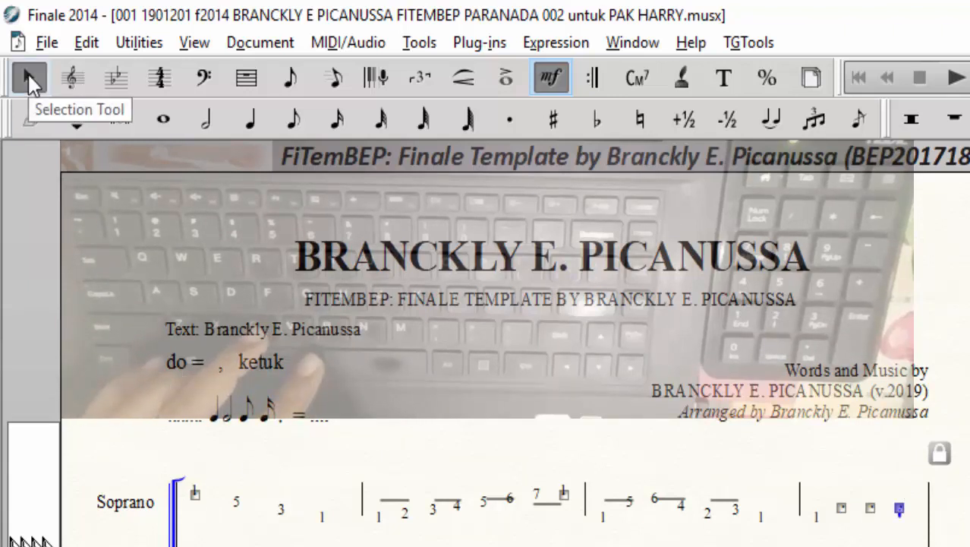
pyautogui.click(28, 73)
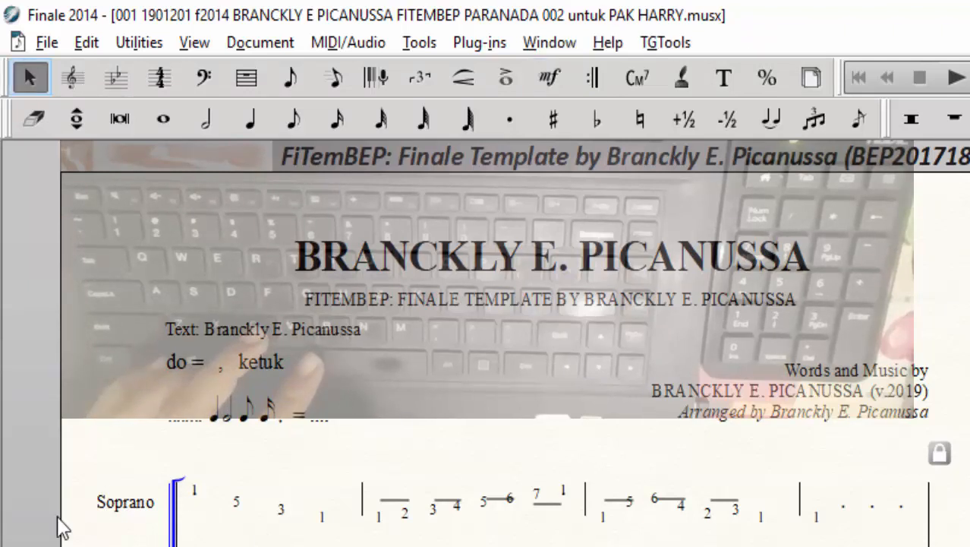
# Step: Apply the first custom 00 staff style to the entire top Soprano staff so its notes show as level number notation
pyautogui.click(79, 507)
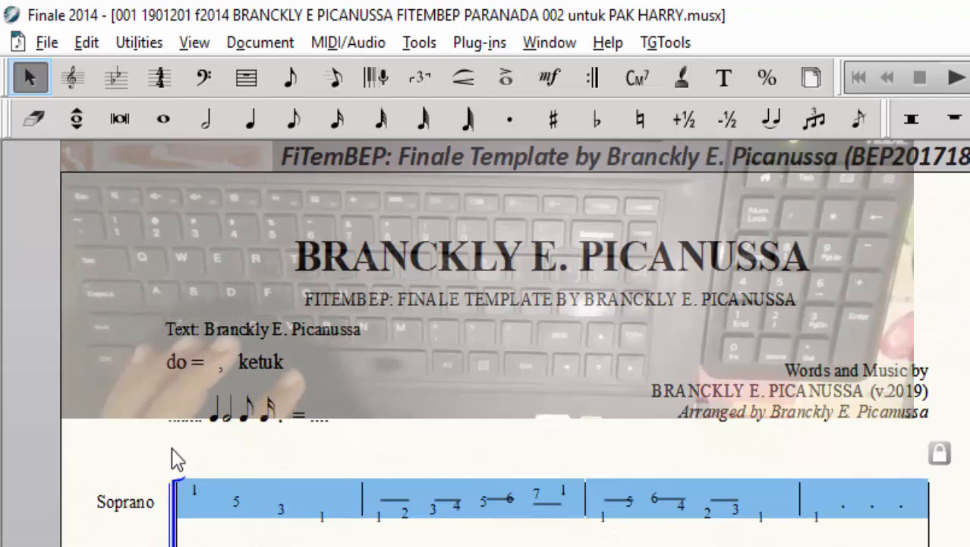
pyautogui.press('Delete')
pyautogui.click(81, 87)
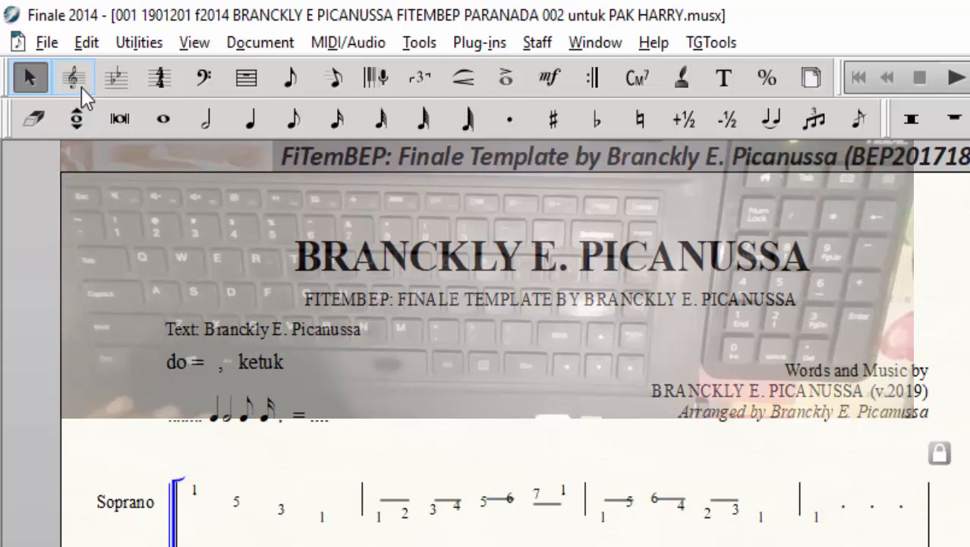
pyautogui.rightClick(257, 515)
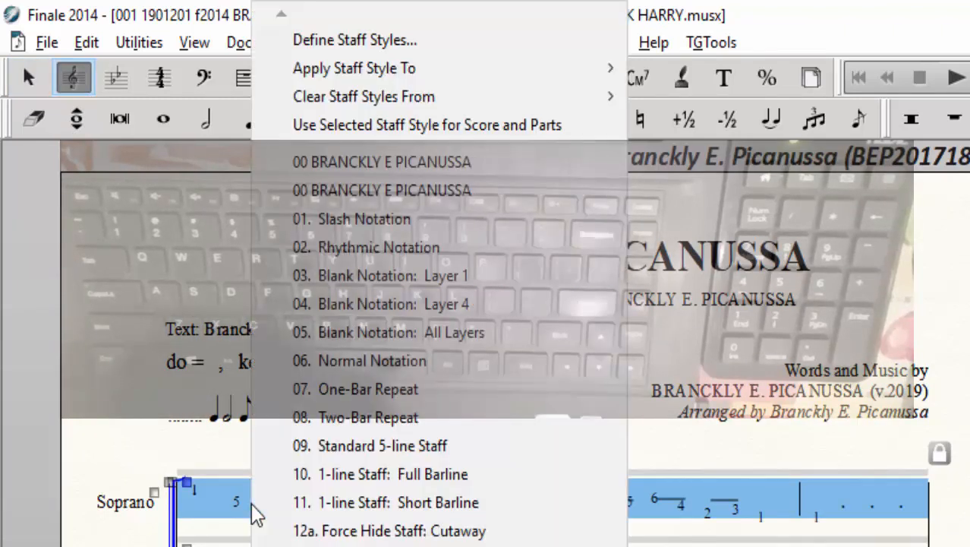
pyautogui.click(444, 163)
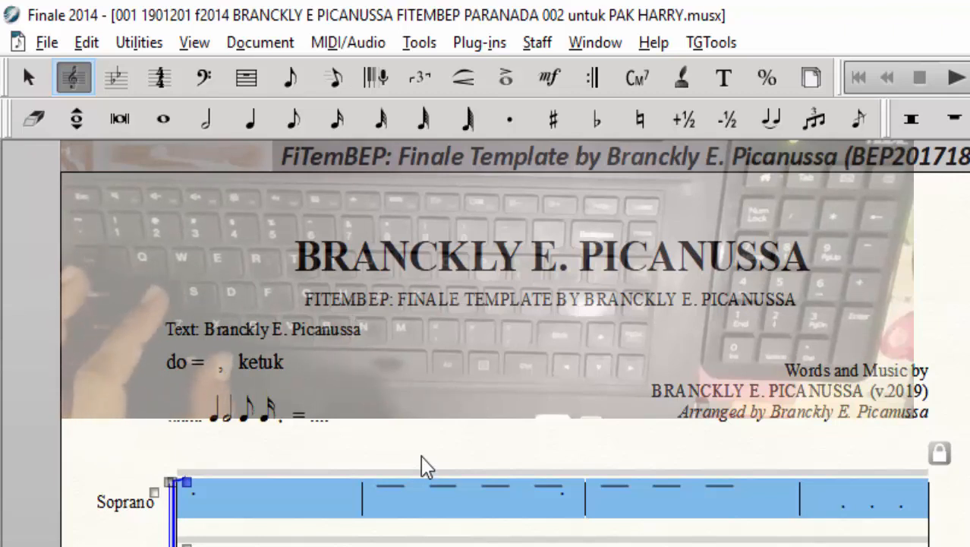
pyautogui.hotkey('alt', 'a')
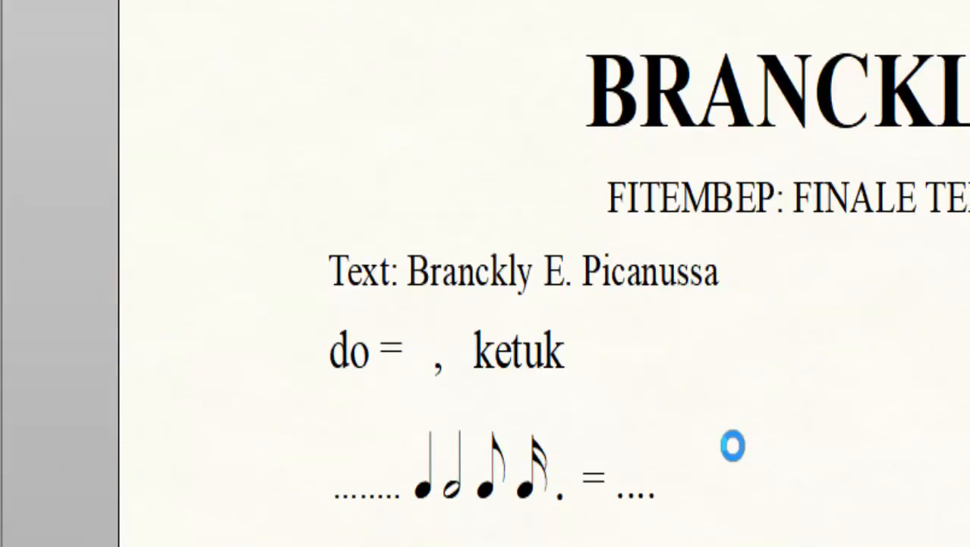
# Step: Examine the formatted number notation in the top Soprano staff and start playback of the score
pyautogui.scroll(-3, 733, 445)
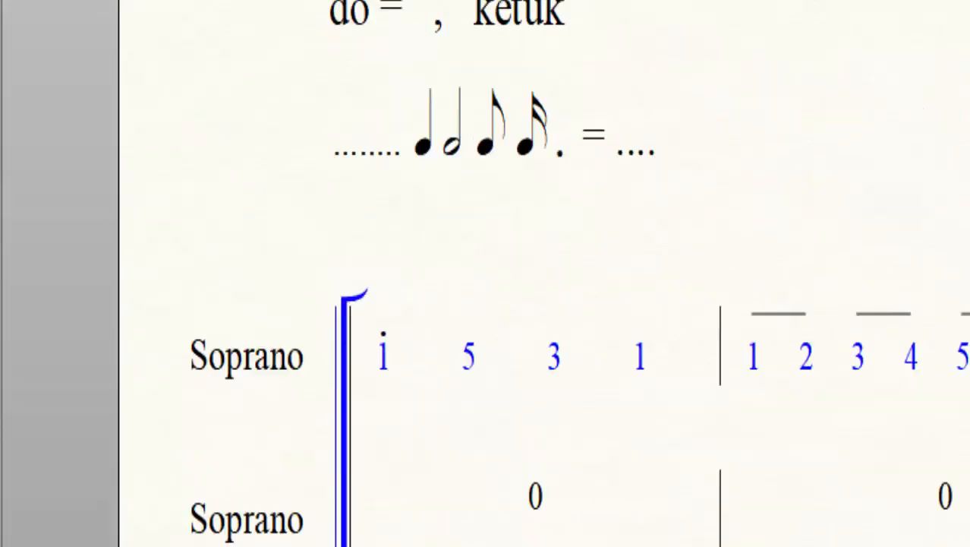
pyautogui.hscroll(2, 515, 273)
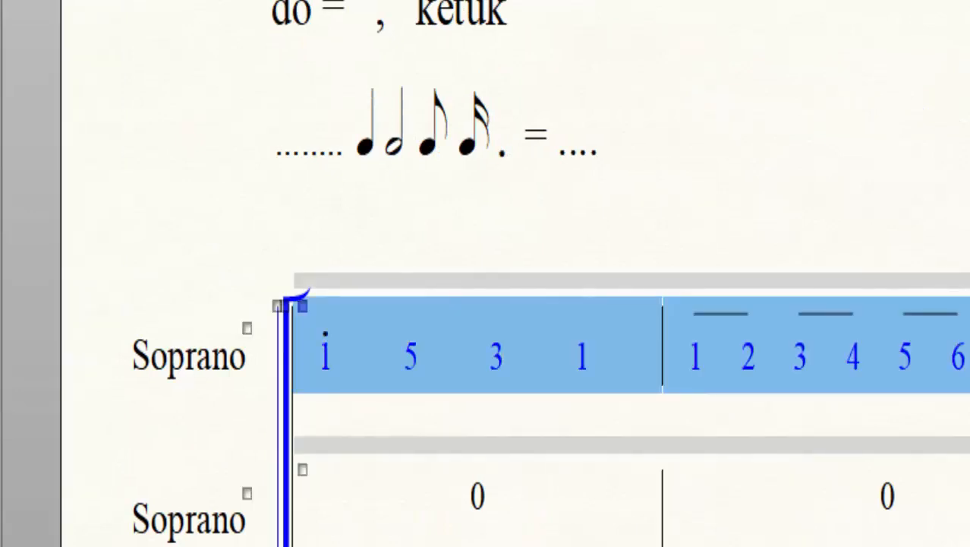
pyautogui.hscroll(1, 515, 273)
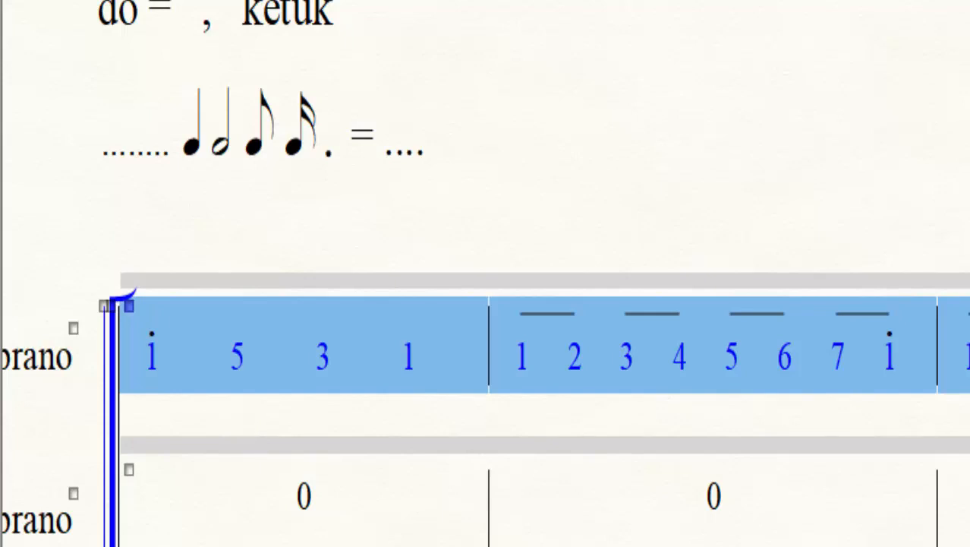
pyautogui.press('space')
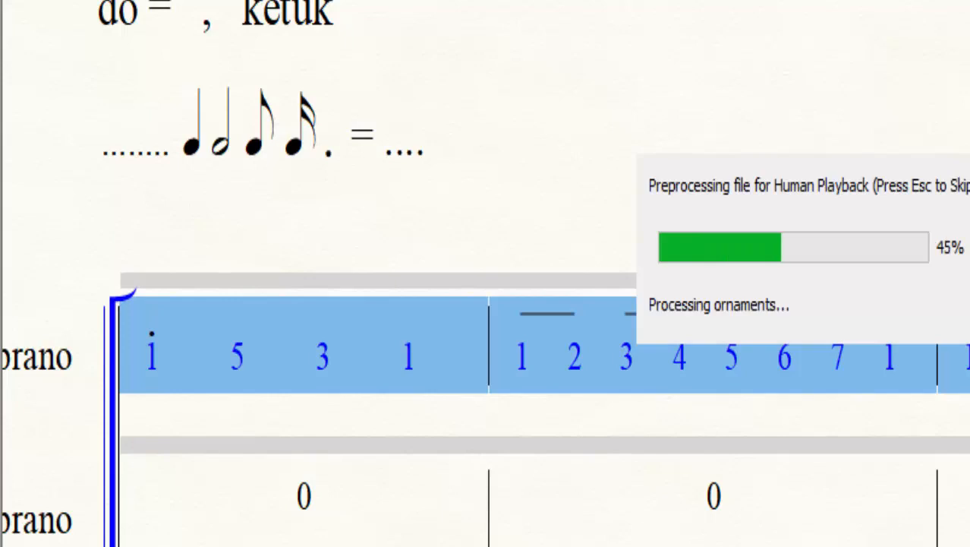